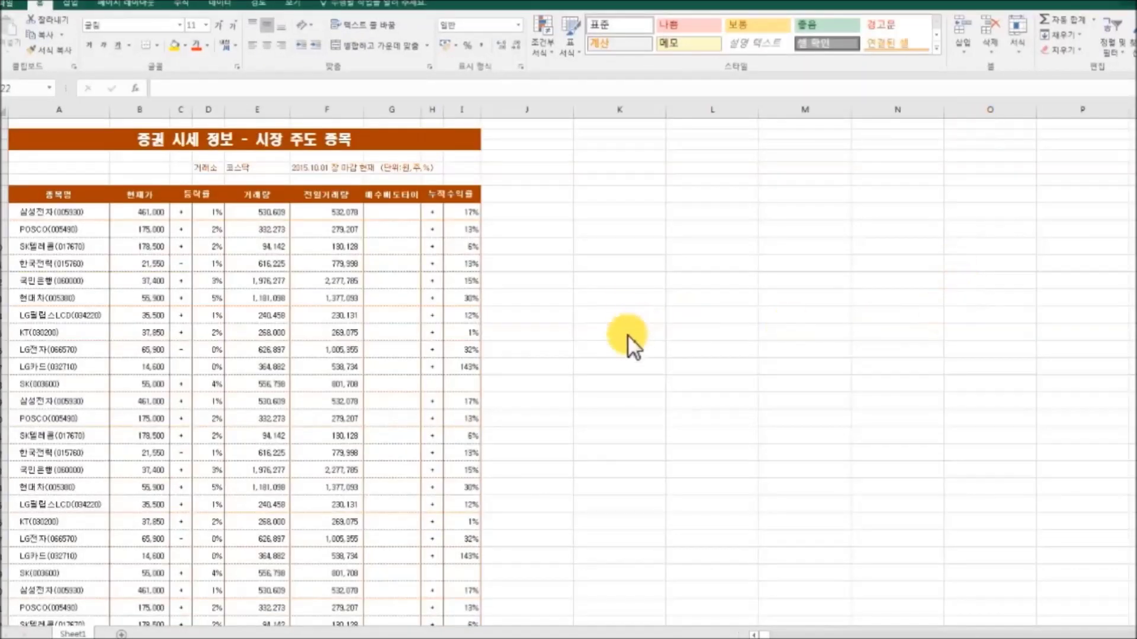
# Select the cell holding 230,131 and scroll back to the top of the stock-price table.
pyautogui.click(358, 315)
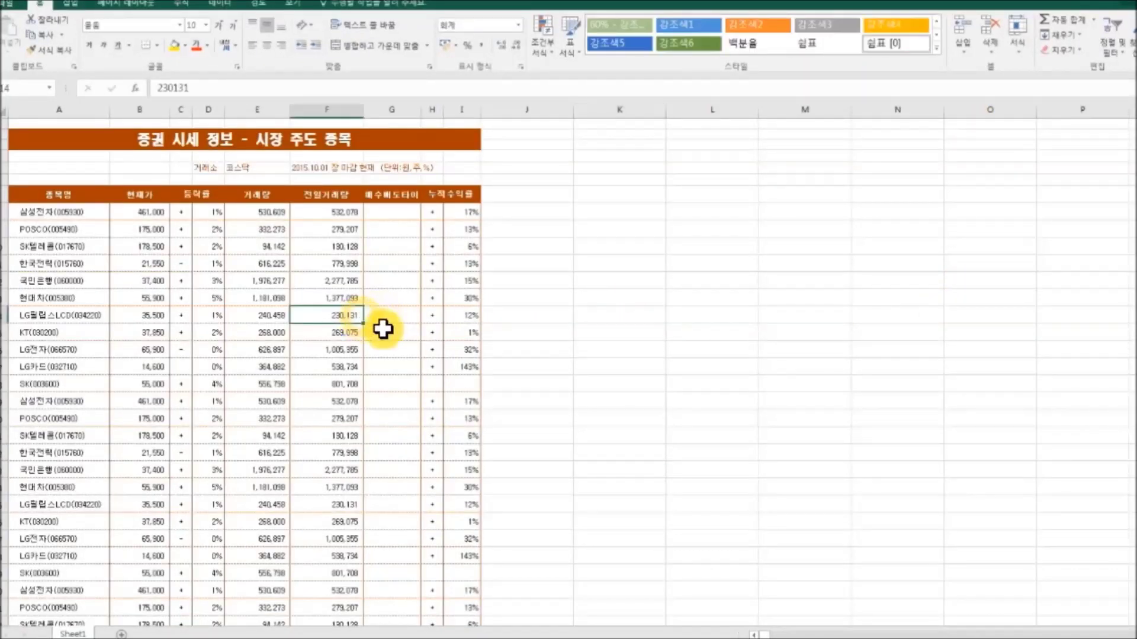
pyautogui.scroll(-3, 474, 329)
pyautogui.scroll(1, 595, 333)
pyautogui.scroll(1, 597, 334)
pyautogui.scroll(2, 599, 334)
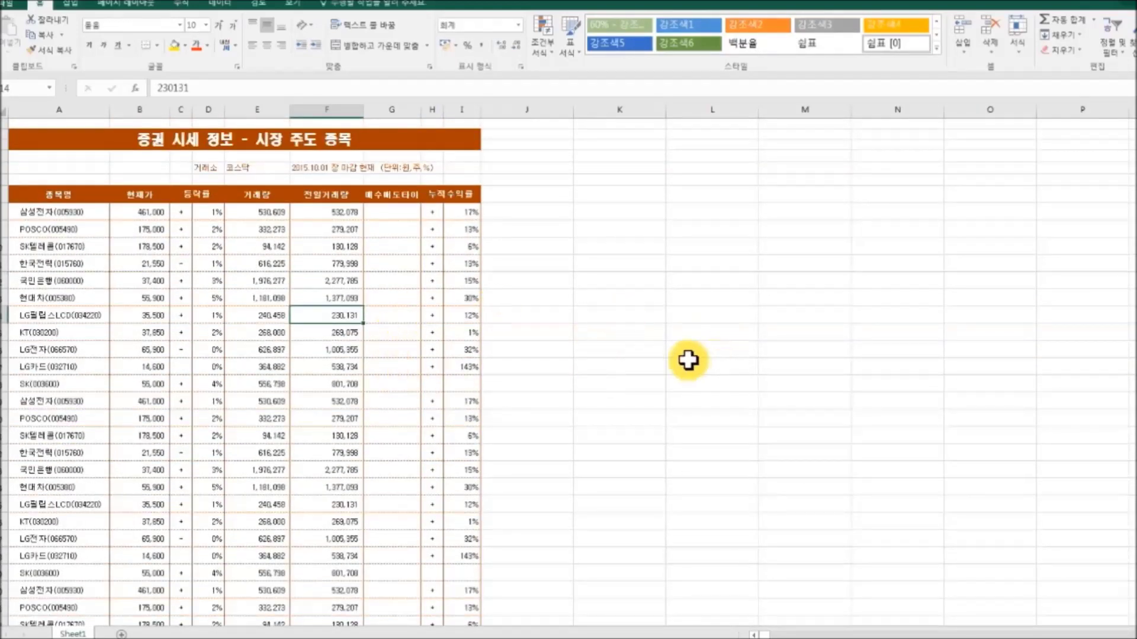
# Show the print preview of the stock-price table on A4 portrait.
pyautogui.click(12, 3)
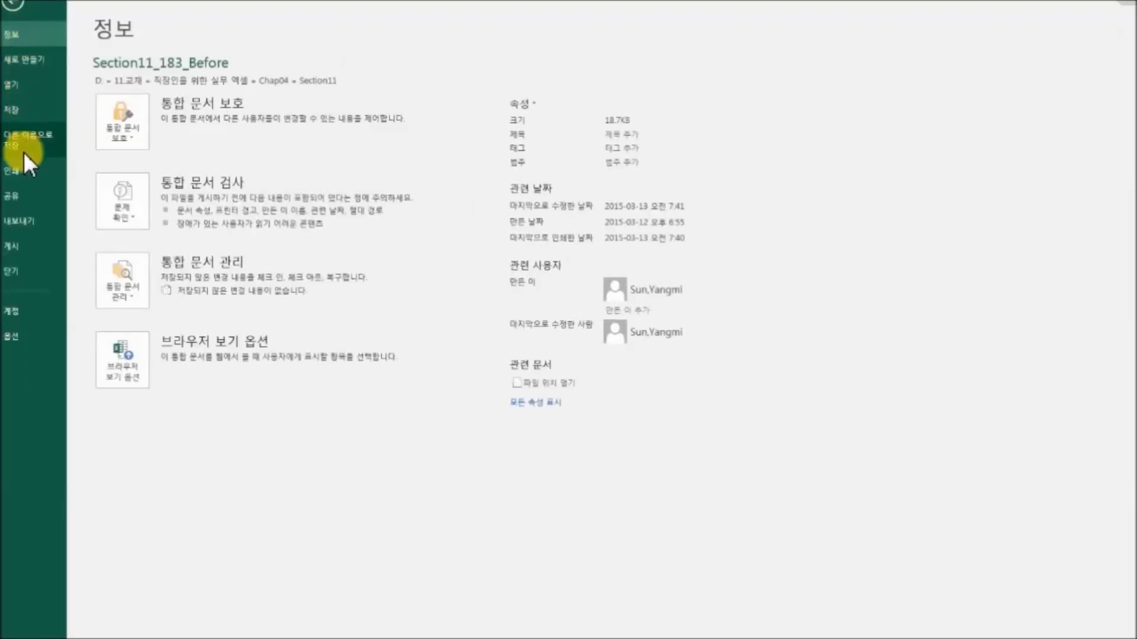
pyautogui.click(18, 171)
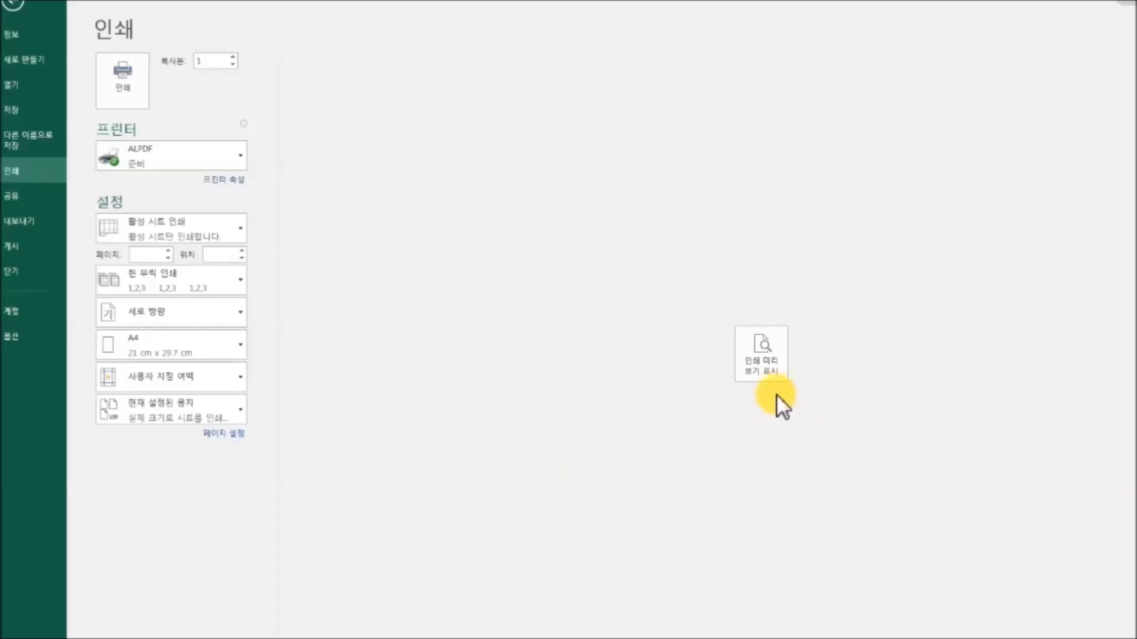
pyautogui.click(770, 365)
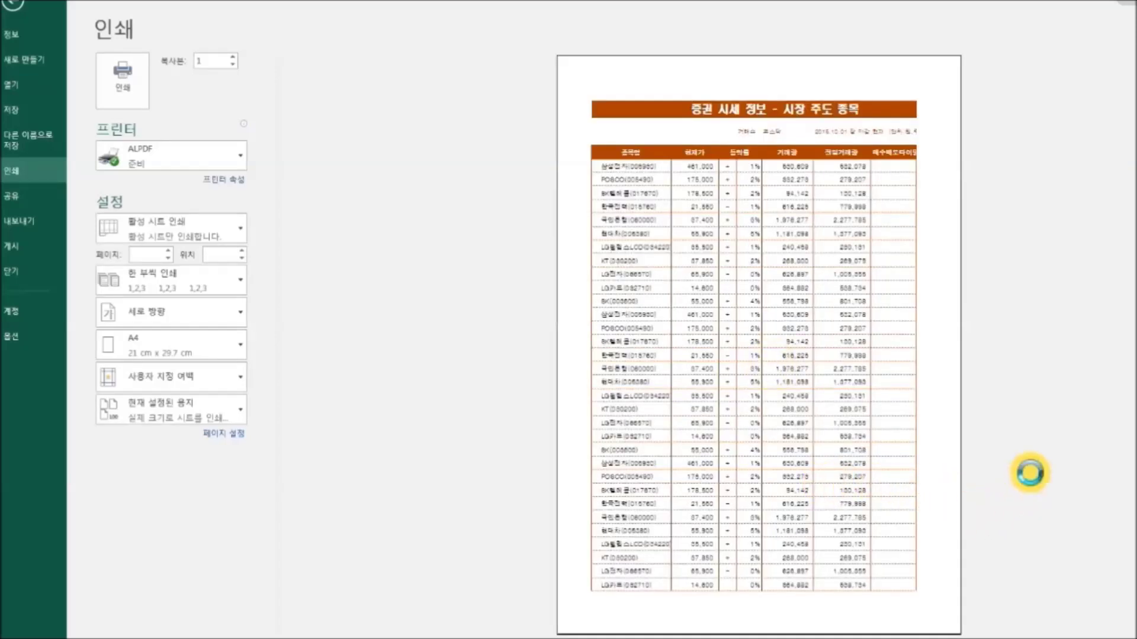
pyautogui.scroll(-1, 1030, 473)
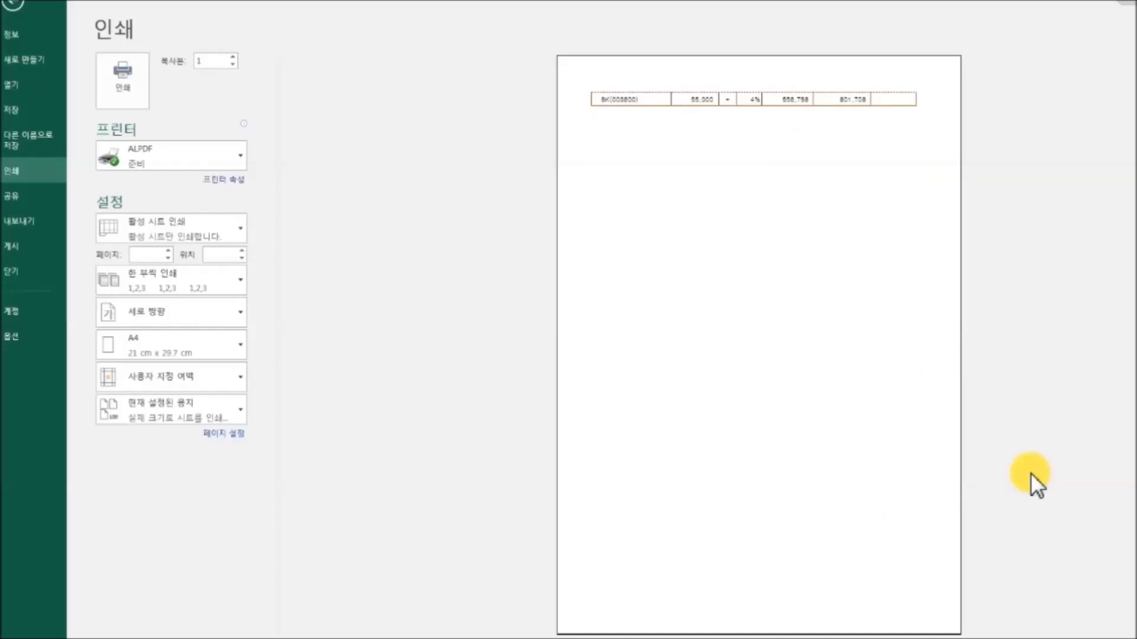
pyautogui.scroll(-1, 1030, 473)
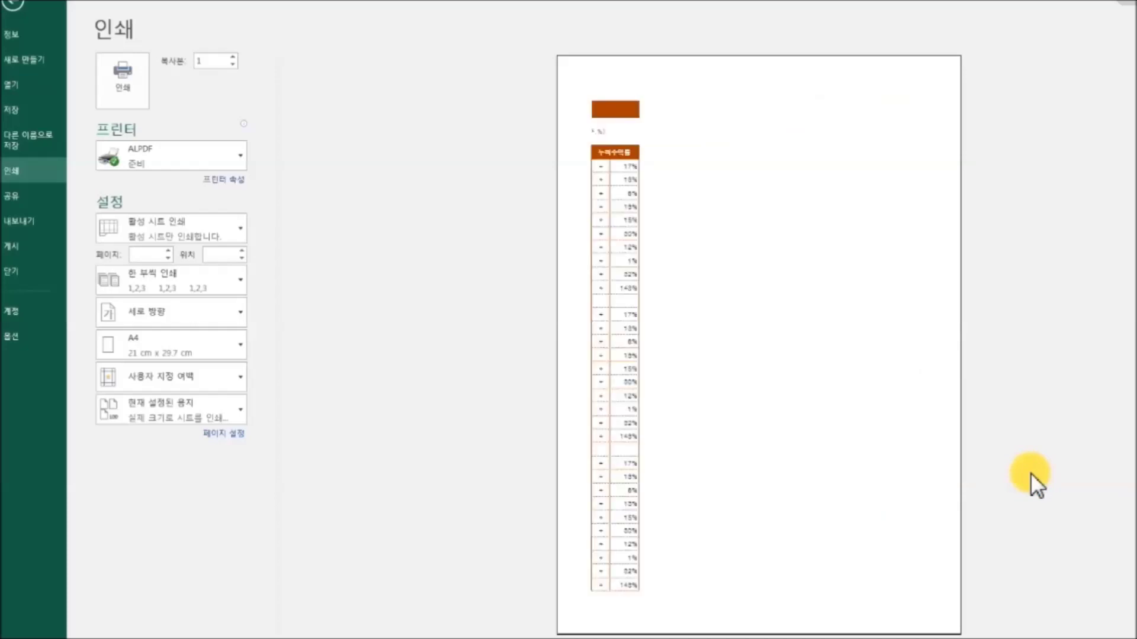
pyautogui.scroll(-1, 1030, 472)
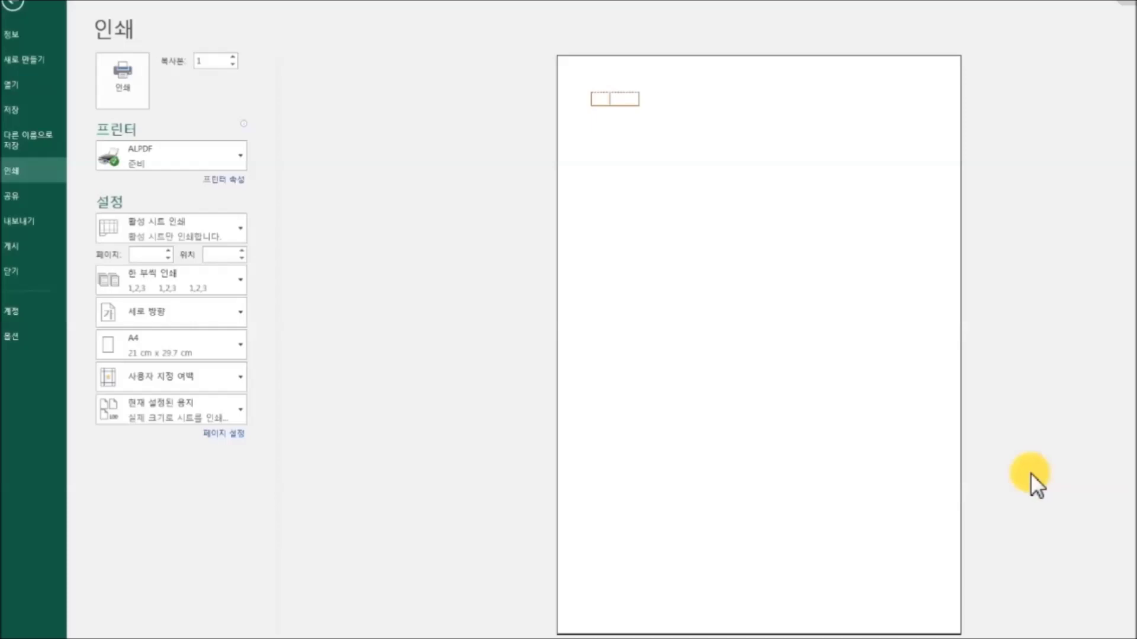
pyautogui.scroll(2, 1030, 473)
pyautogui.scroll(1, 1030, 473)
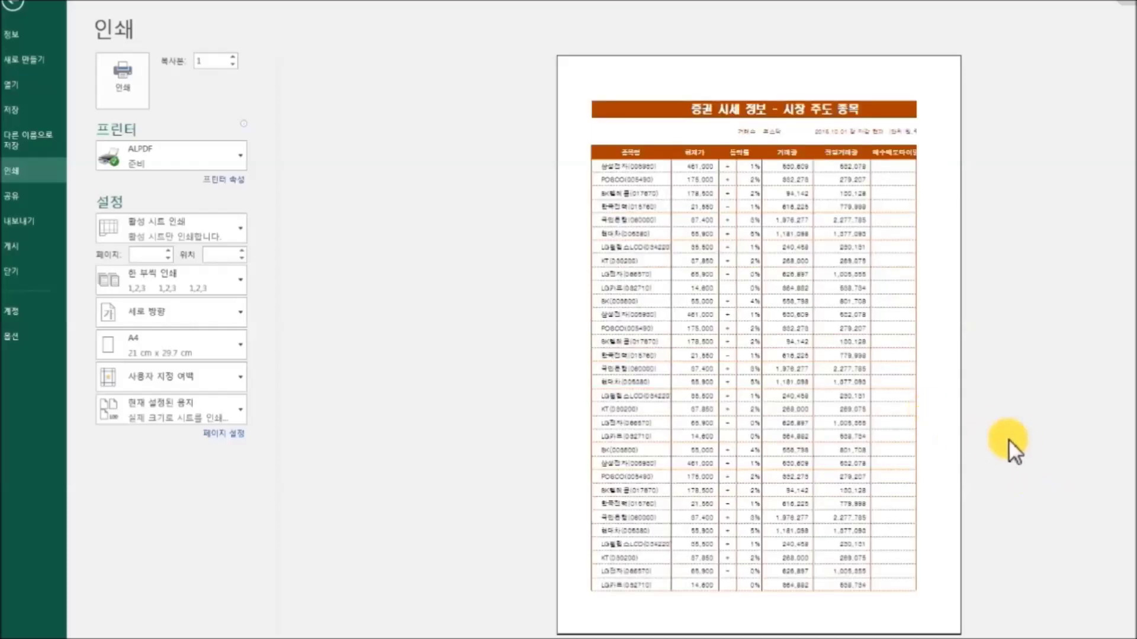
pyautogui.scroll(-1, 1019, 444)
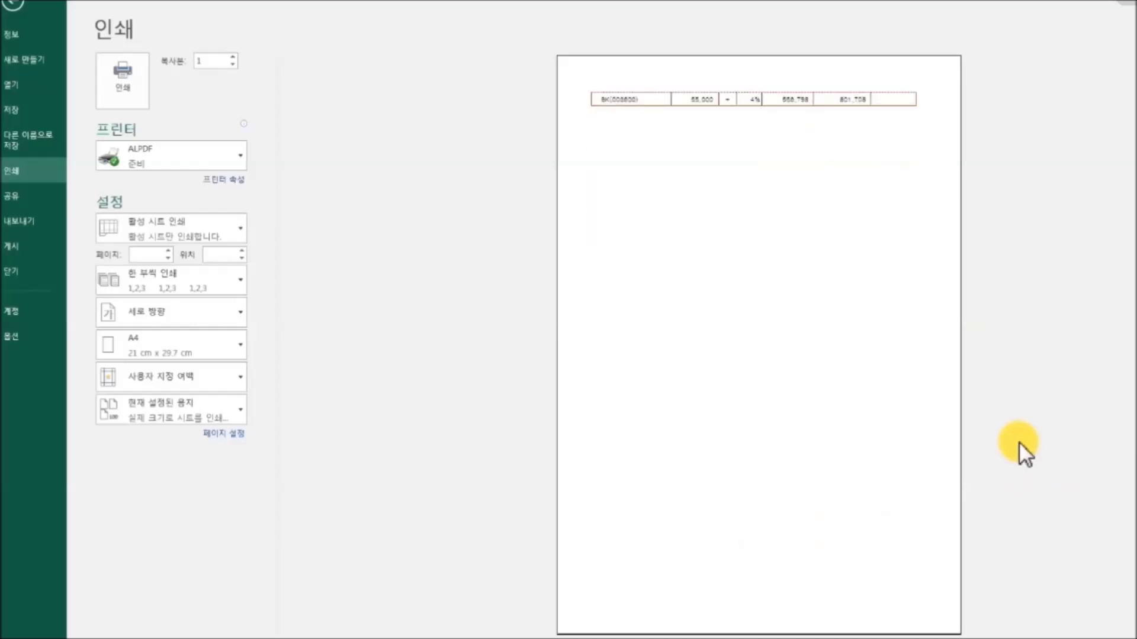
pyautogui.scroll(-1, 1063, 380)
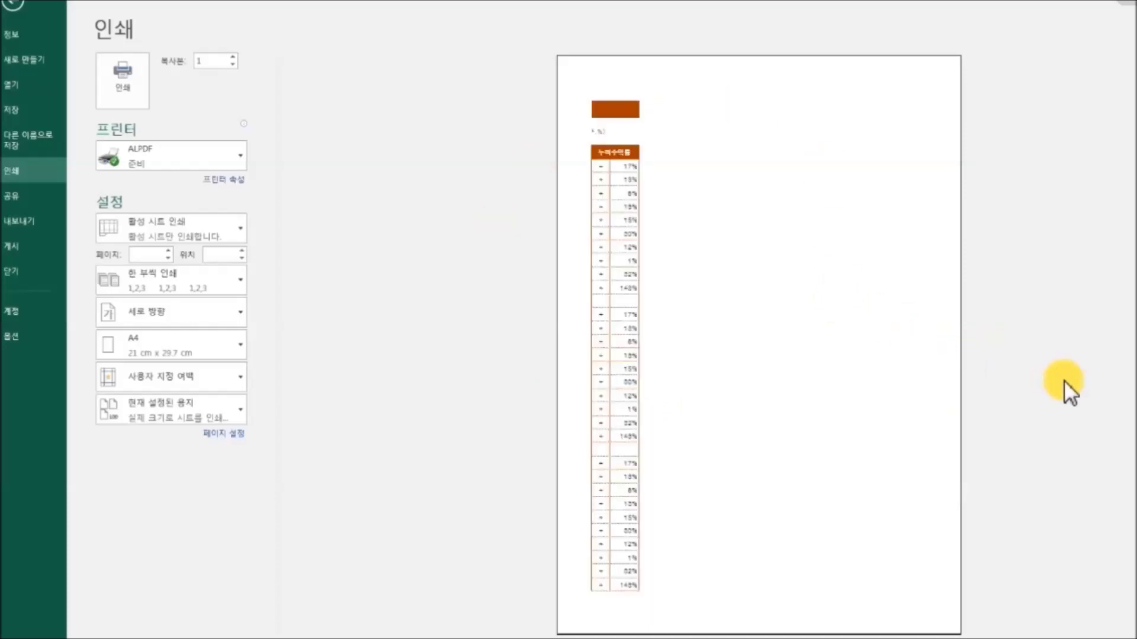
pyautogui.scroll(1, 1065, 382)
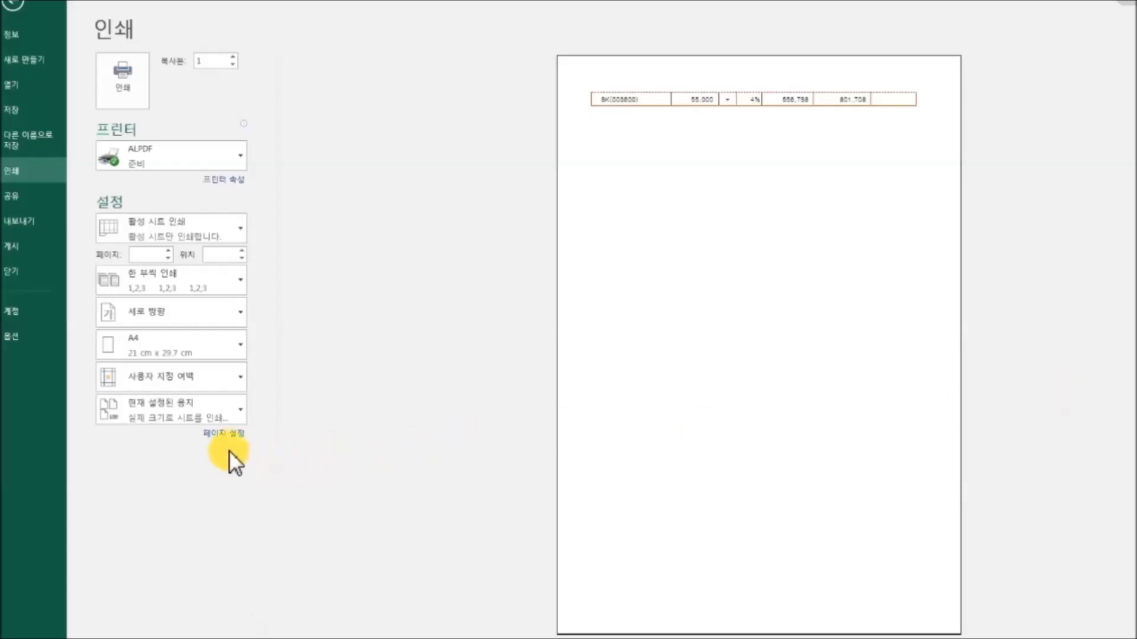
pyautogui.scroll(1, 1094, 471)
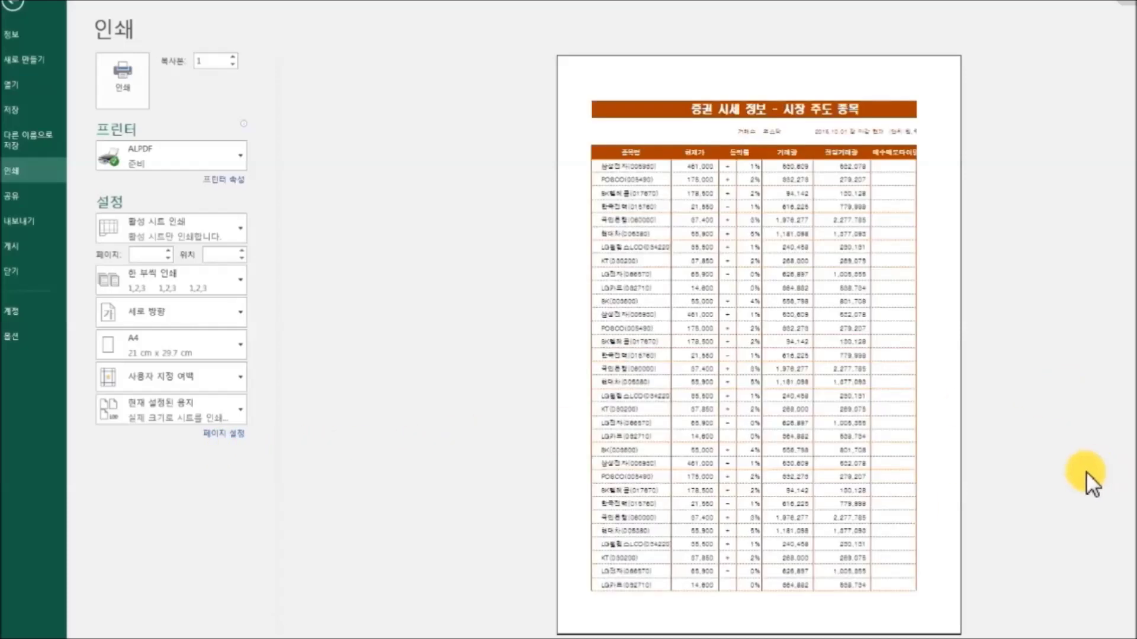
# In Page Setup, set scaling to fit 1 page wide by 1 page tall.
pyautogui.click(225, 434)
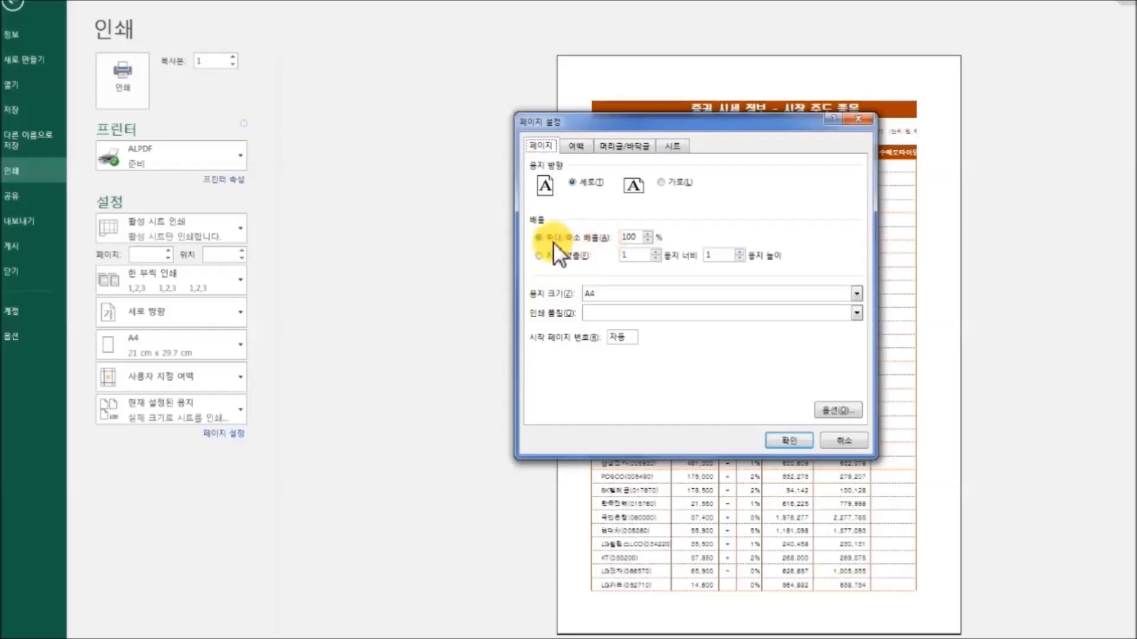
pyautogui.click(540, 256)
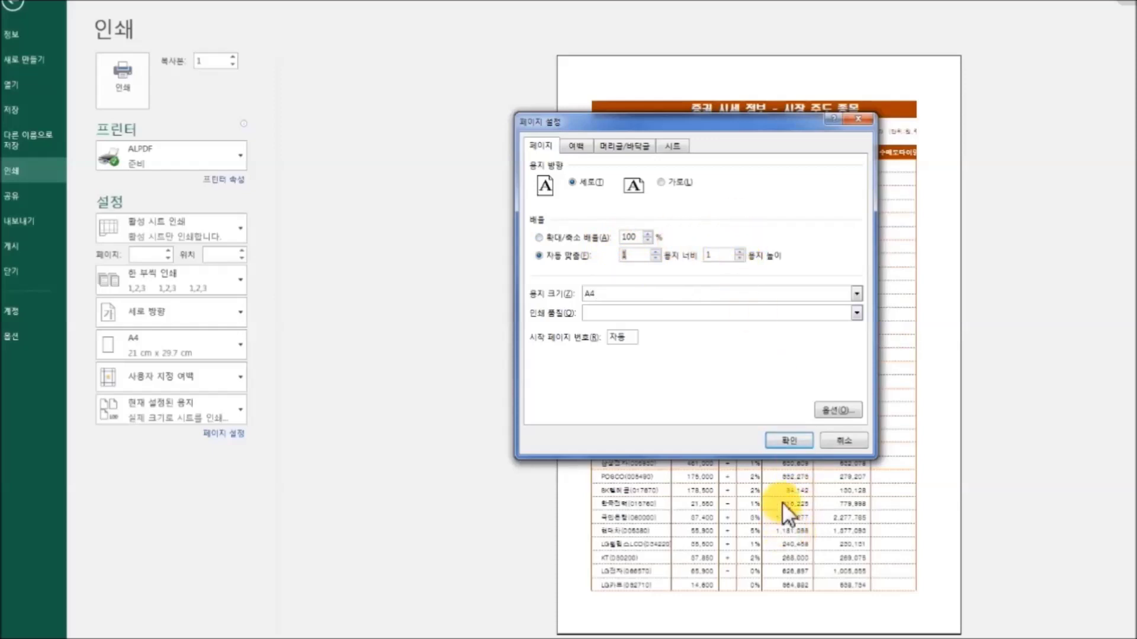
pyautogui.click(794, 442)
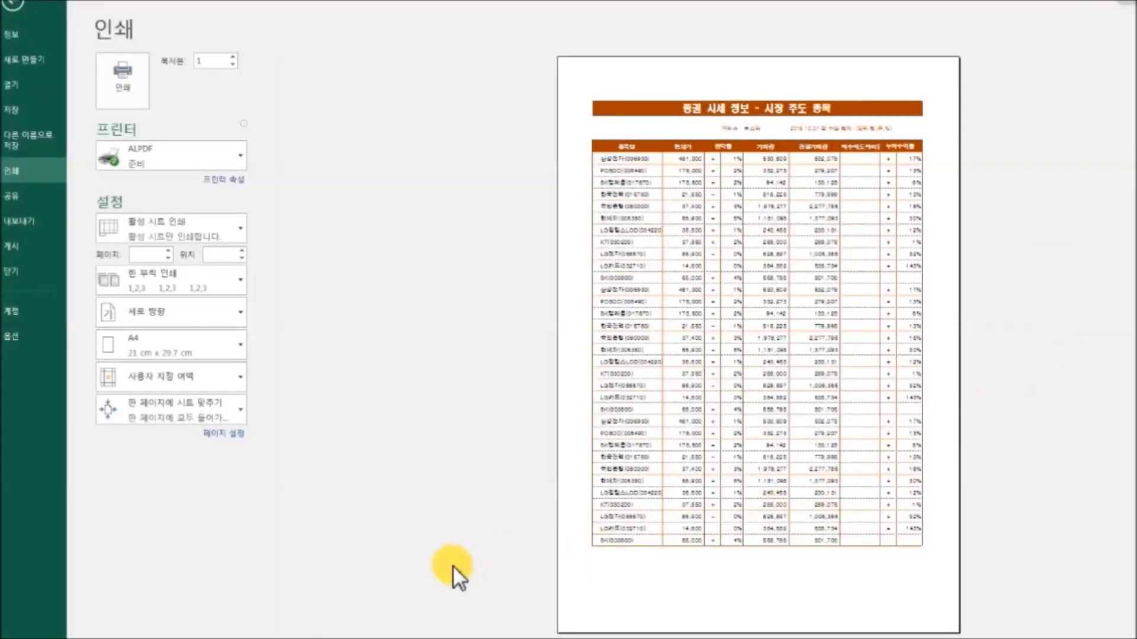
# In Page Setup, switch scaling back to adjust to 100% normal size.
pyautogui.click(235, 437)
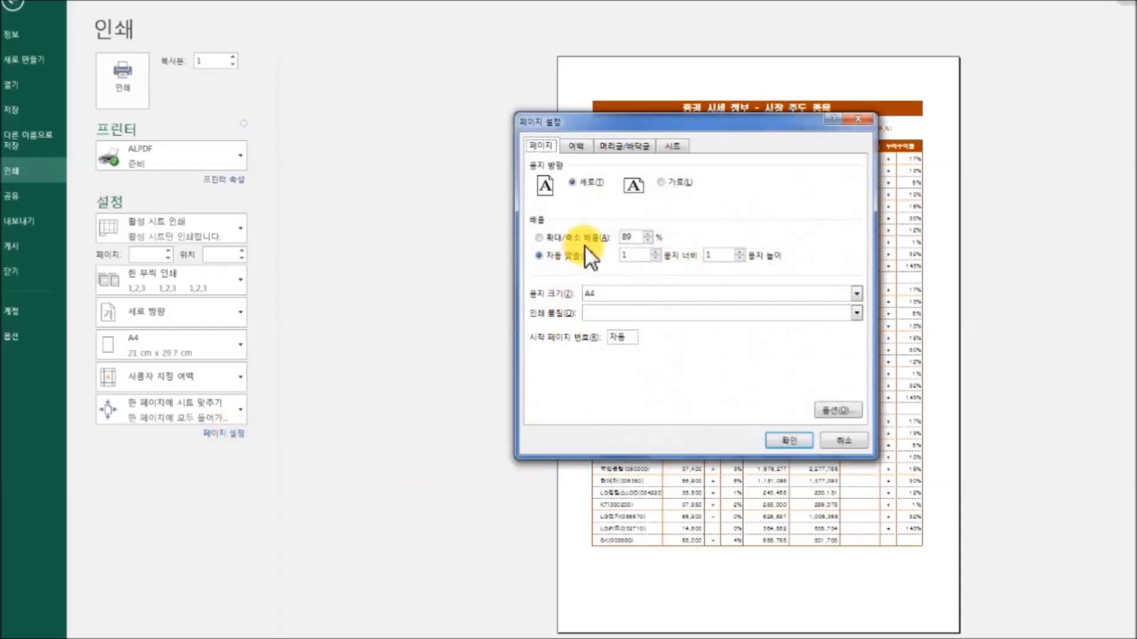
pyautogui.click(559, 237)
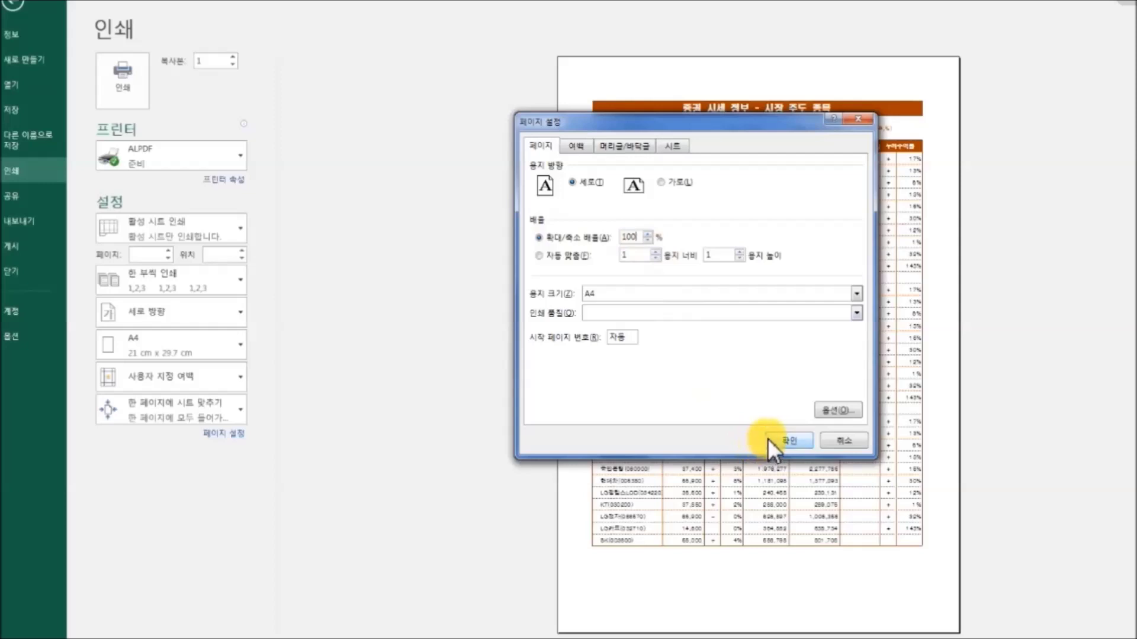
pyautogui.click(787, 441)
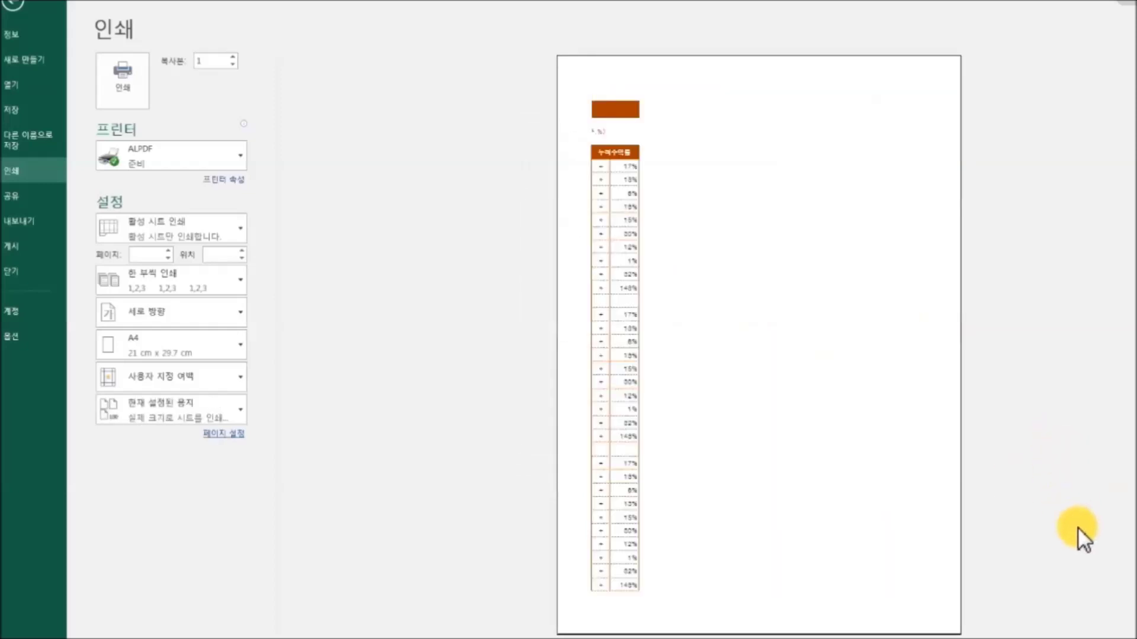
pyautogui.scroll(-1, 1079, 524)
pyautogui.scroll(1, 1078, 521)
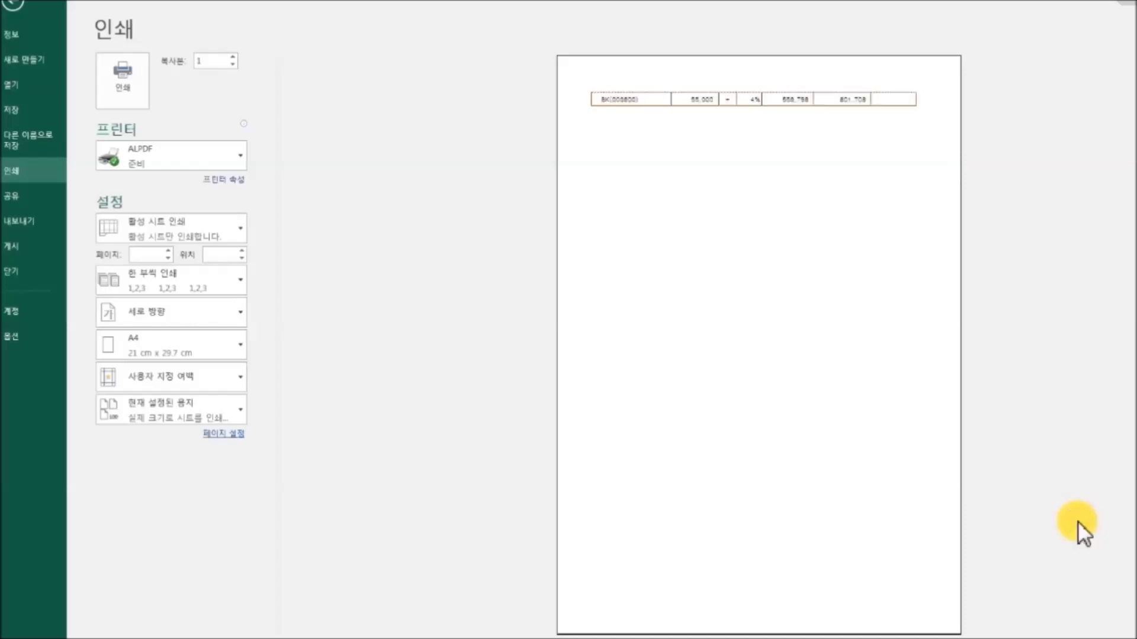